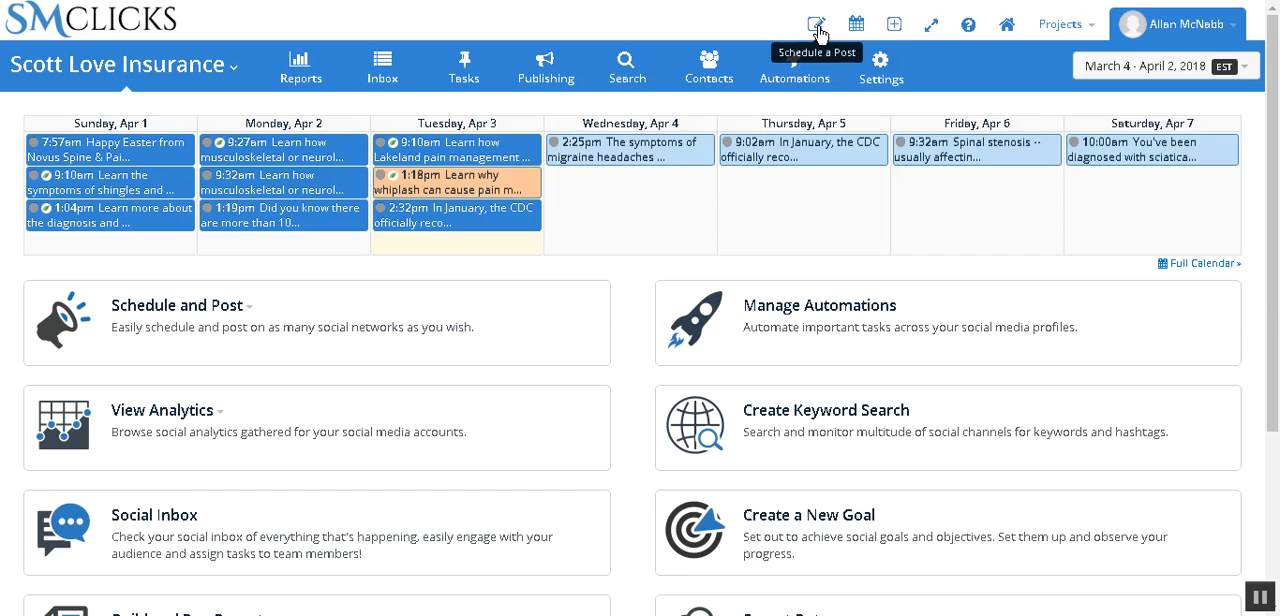
Step: Compose a post with the message "asd" for the My Business Novus Sp profile and continue to its advanced options
left_click(818, 30)
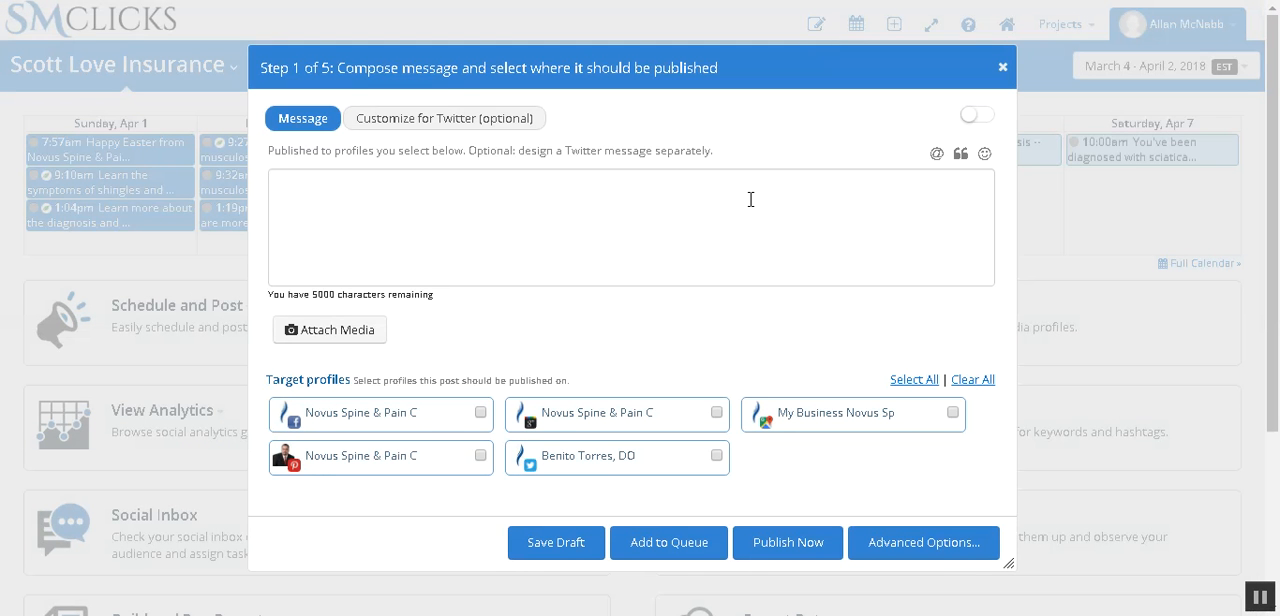
left_click(751, 199)
type("asd")
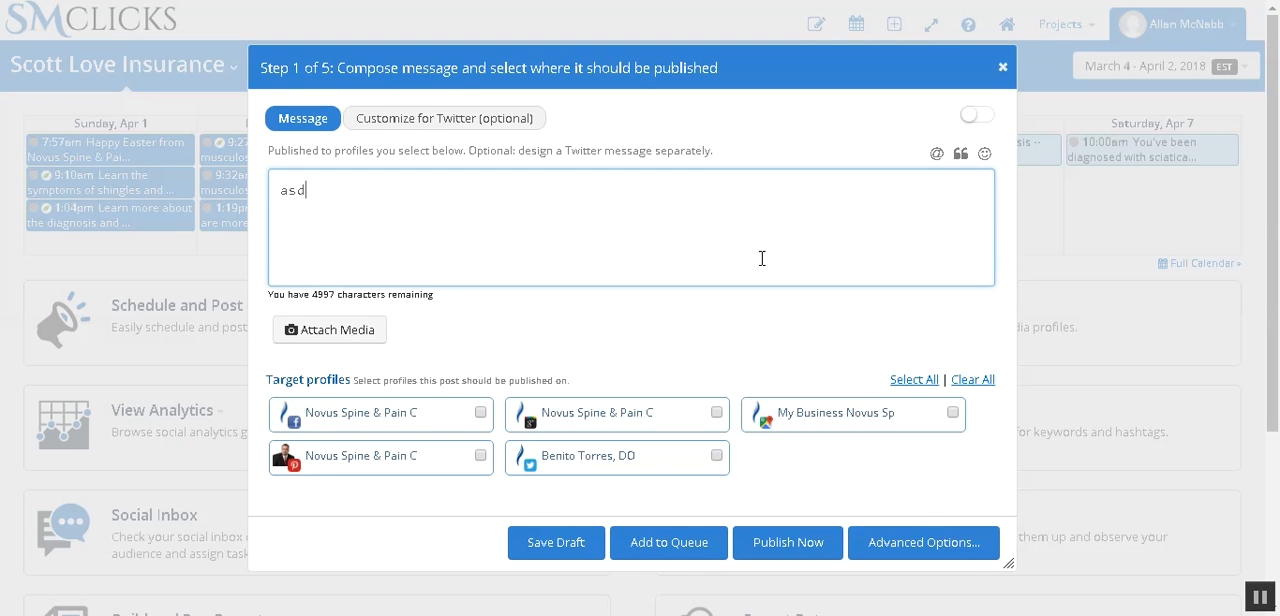
left_click(953, 413)
left_click(955, 542)
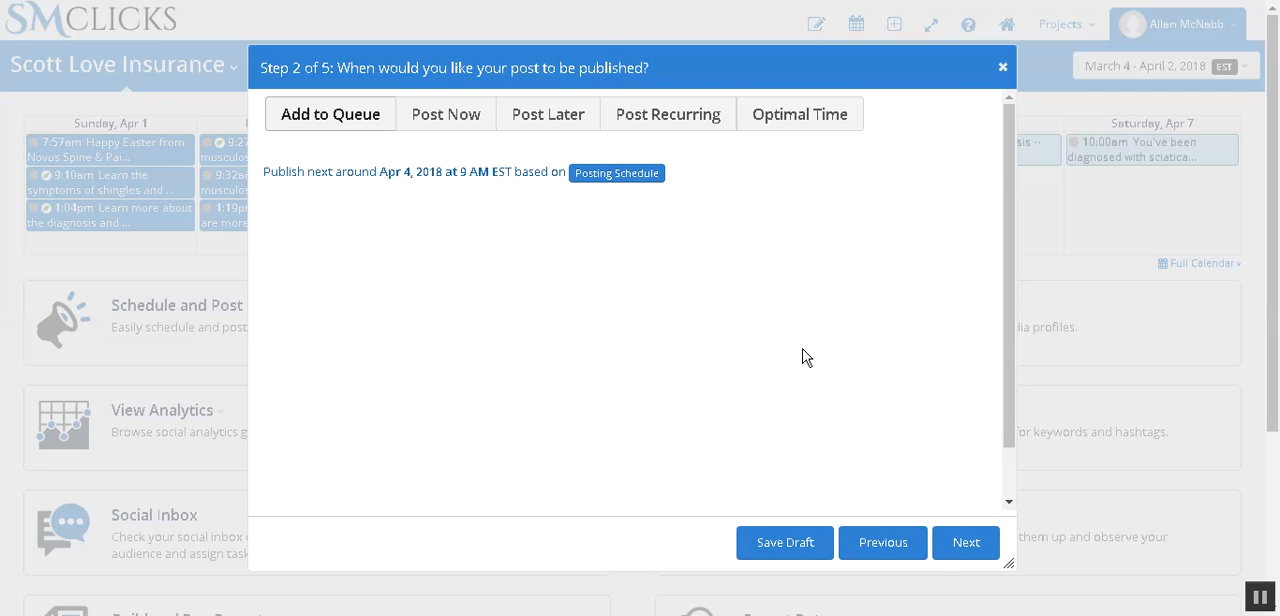
Step: Continue to the post's optional settings, show the evergreen choices, and close the post without saving
left_click(975, 548)
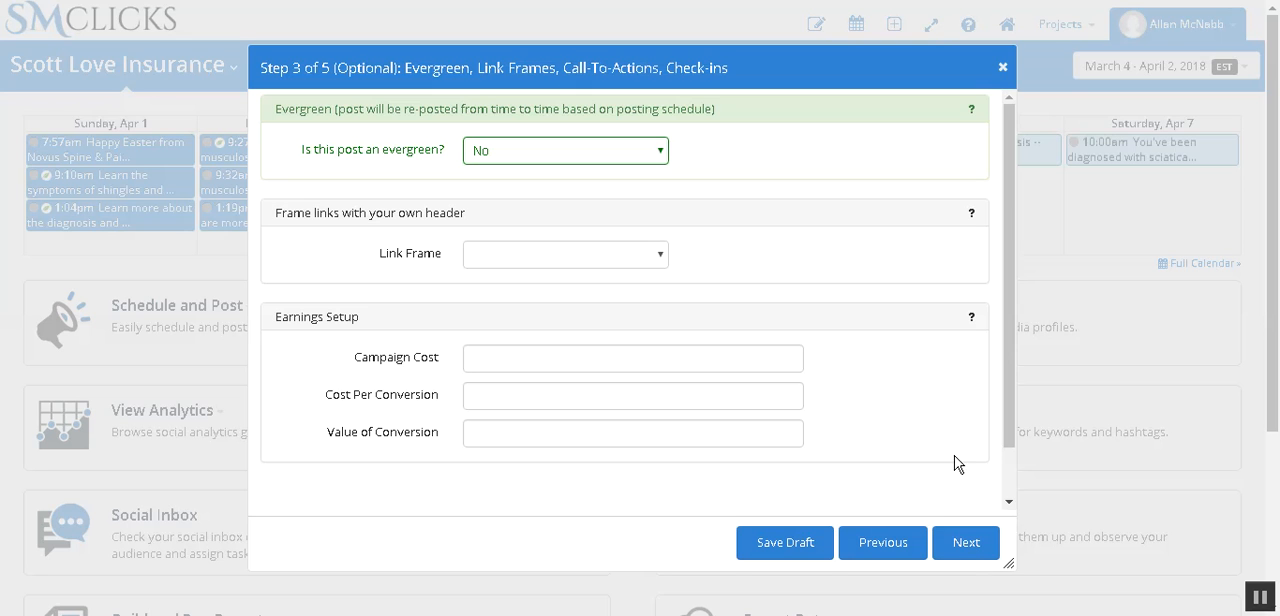
left_click(508, 163)
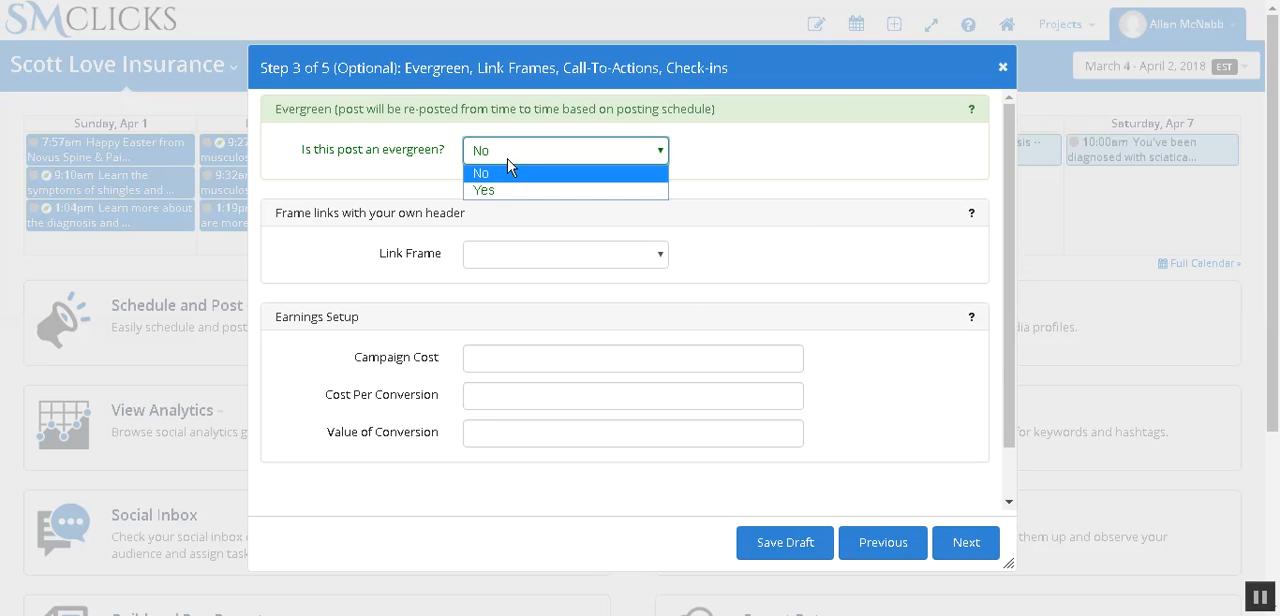
left_click(1003, 70)
left_click(1003, 68)
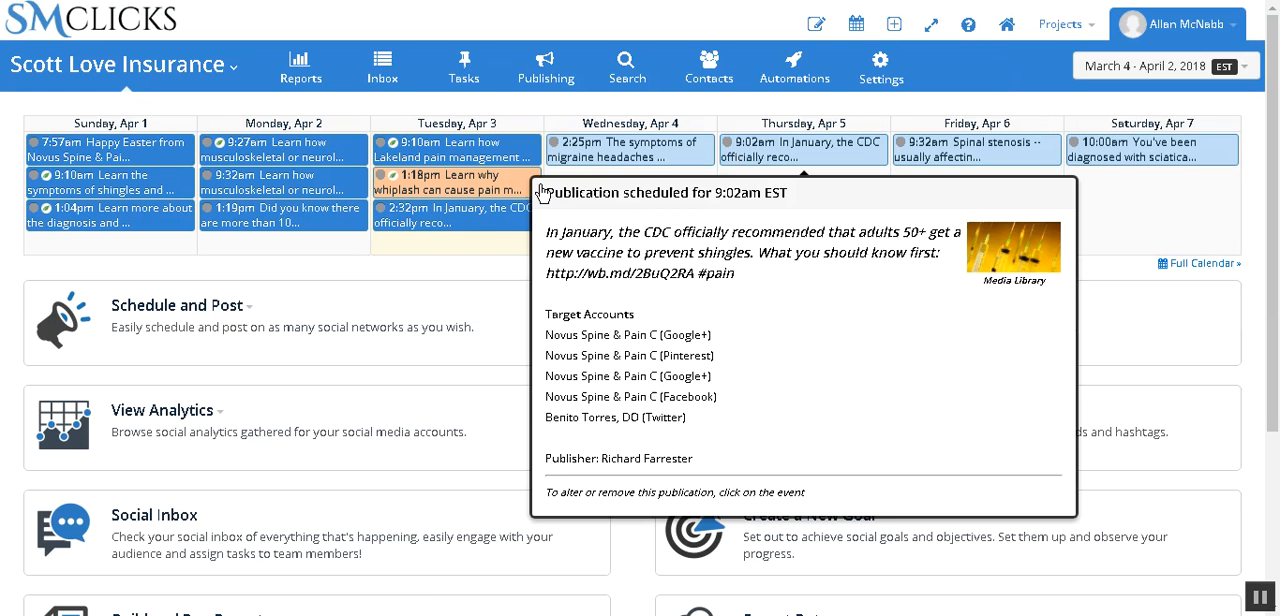
Step: View the details of the evergreen post published Monday, Apr 2 at 9:27am, and close them
mouse_move(487, 215)
mouse_move(200, 145)
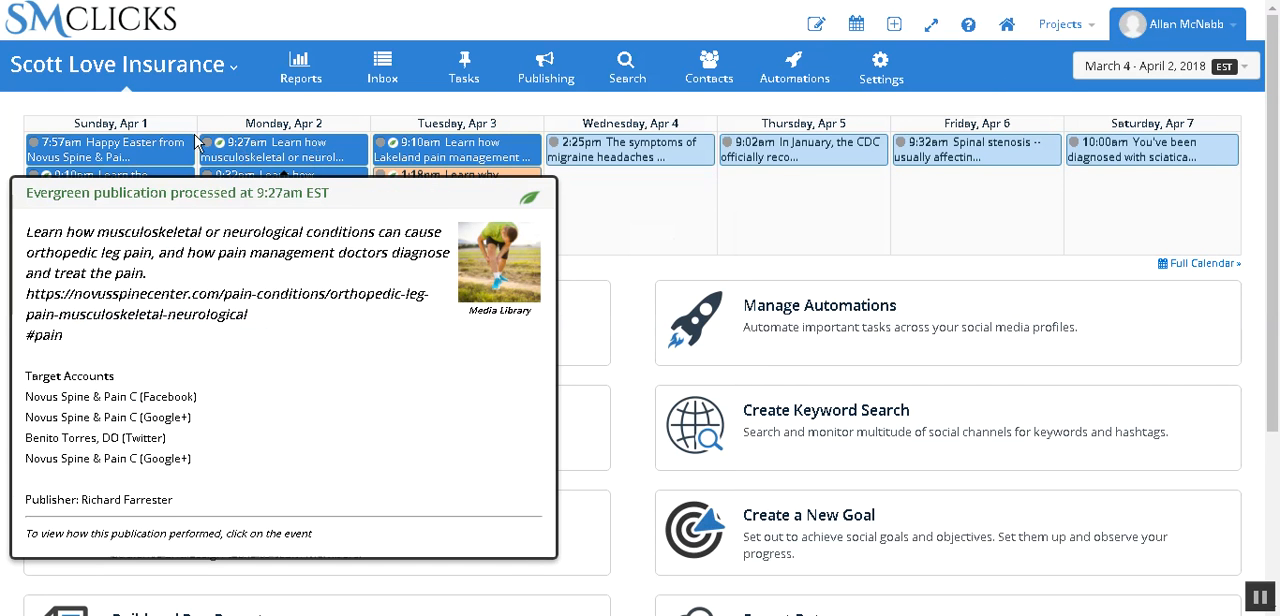
left_click(265, 148)
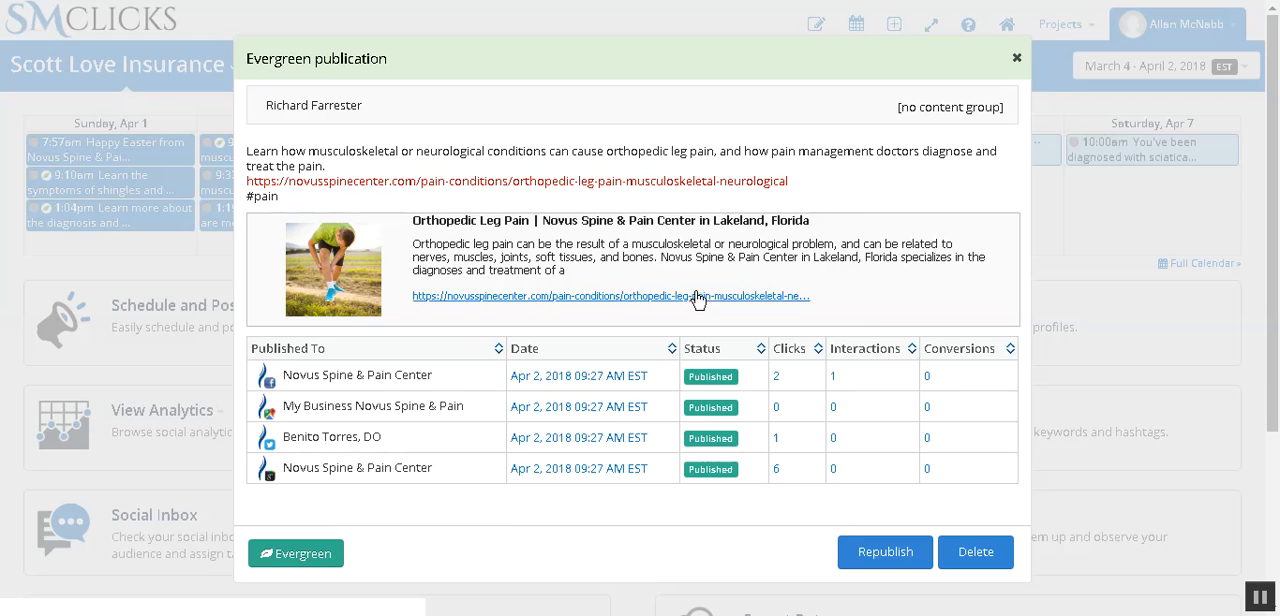
left_click(1015, 59)
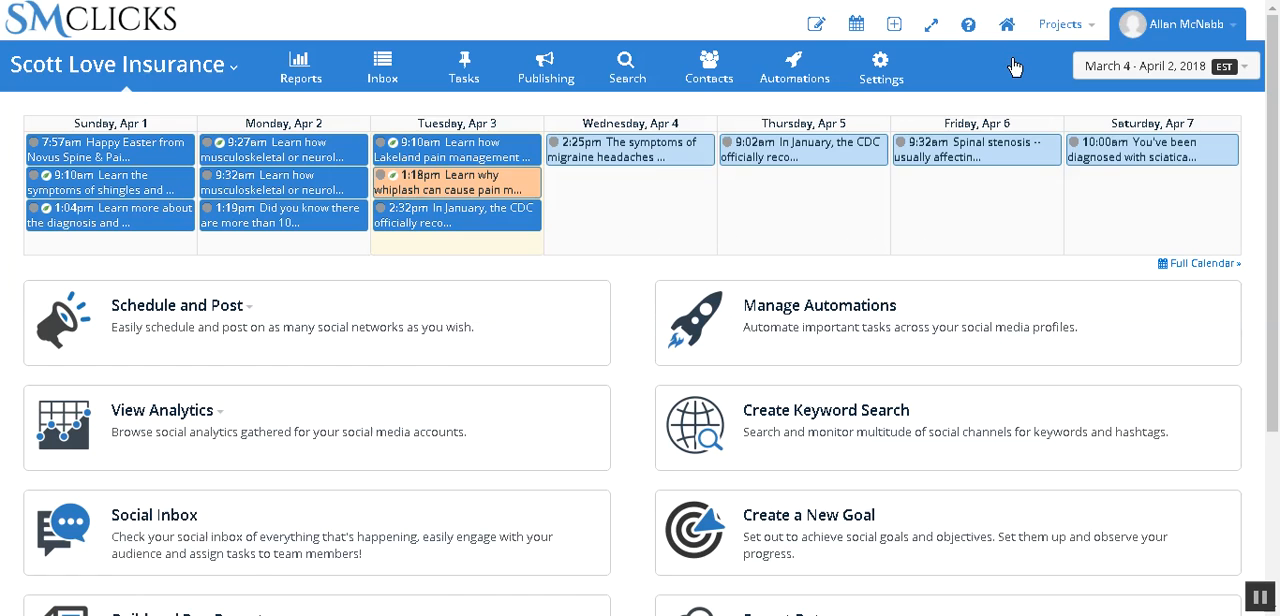
Step: Examine the migraine headaches post scheduled for Wednesday, Apr 4, down to its Make Evergreen option, and close it unchanged
mouse_move(653, 165)
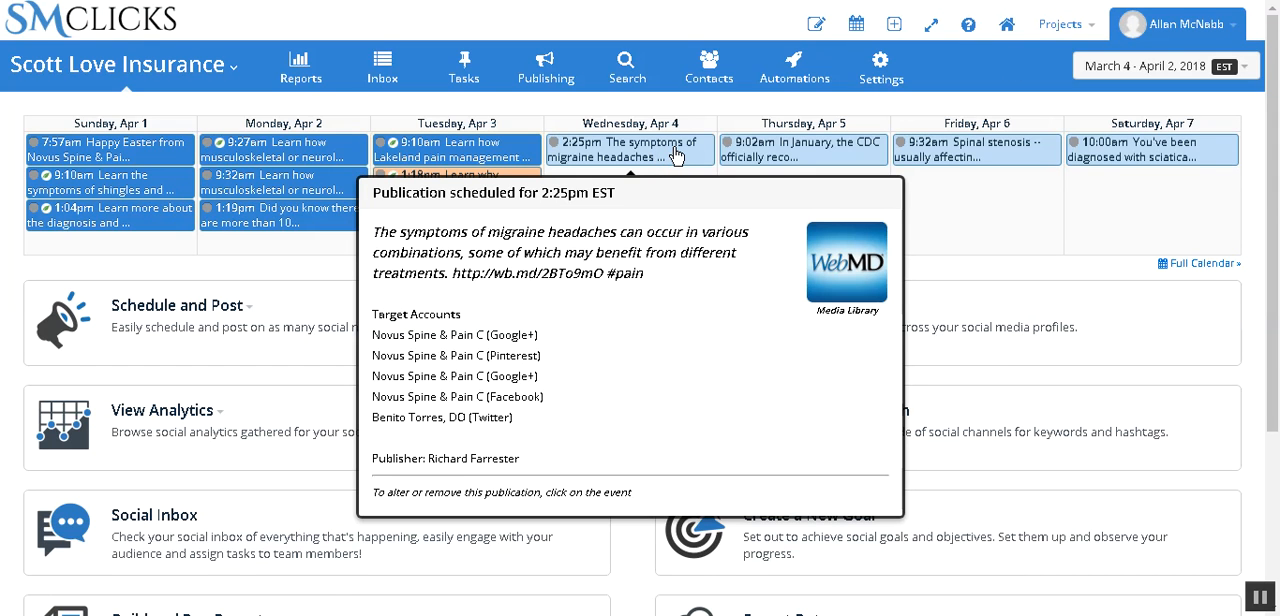
left_click(675, 154)
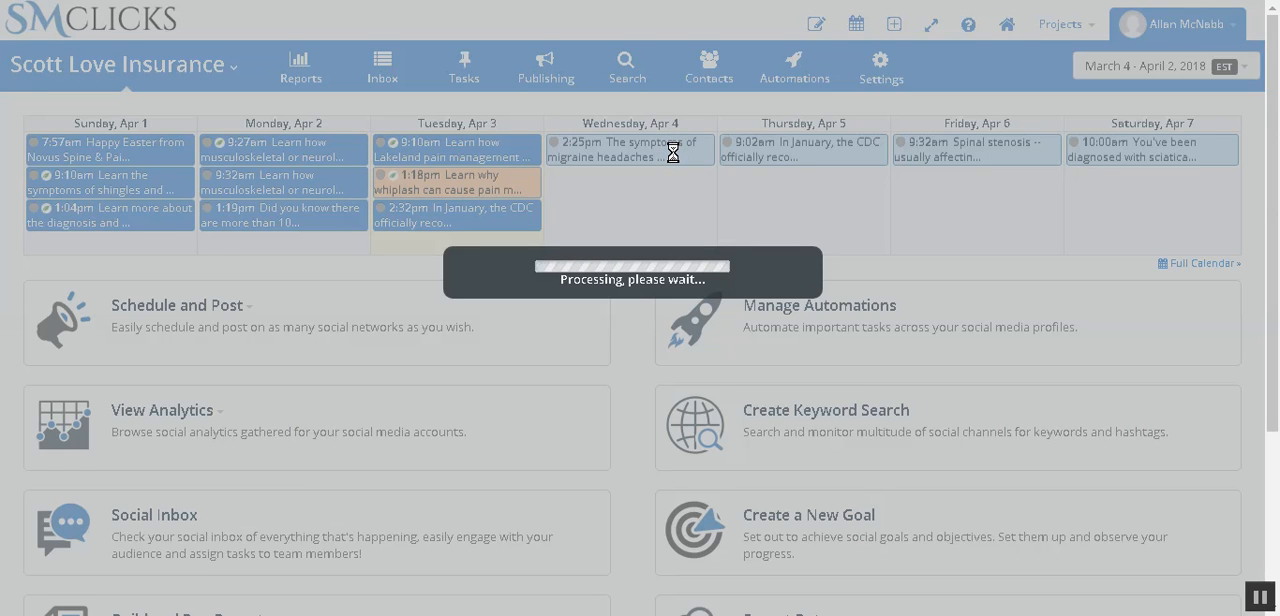
scroll(735, 262, "down", 3)
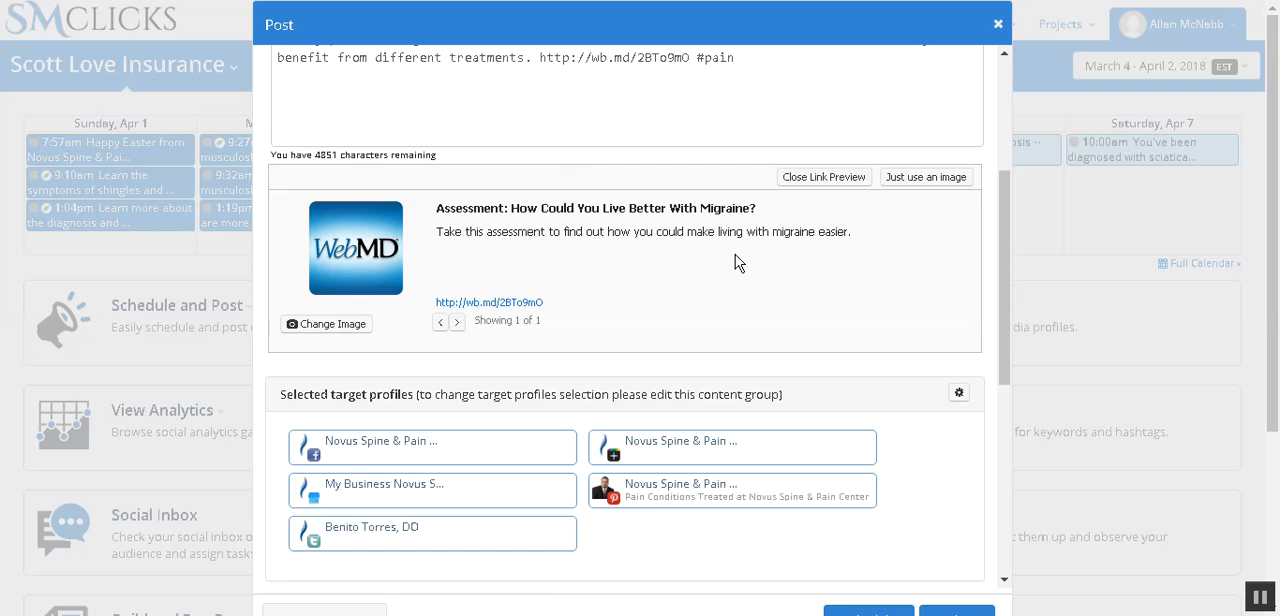
scroll(735, 262, "down", 5)
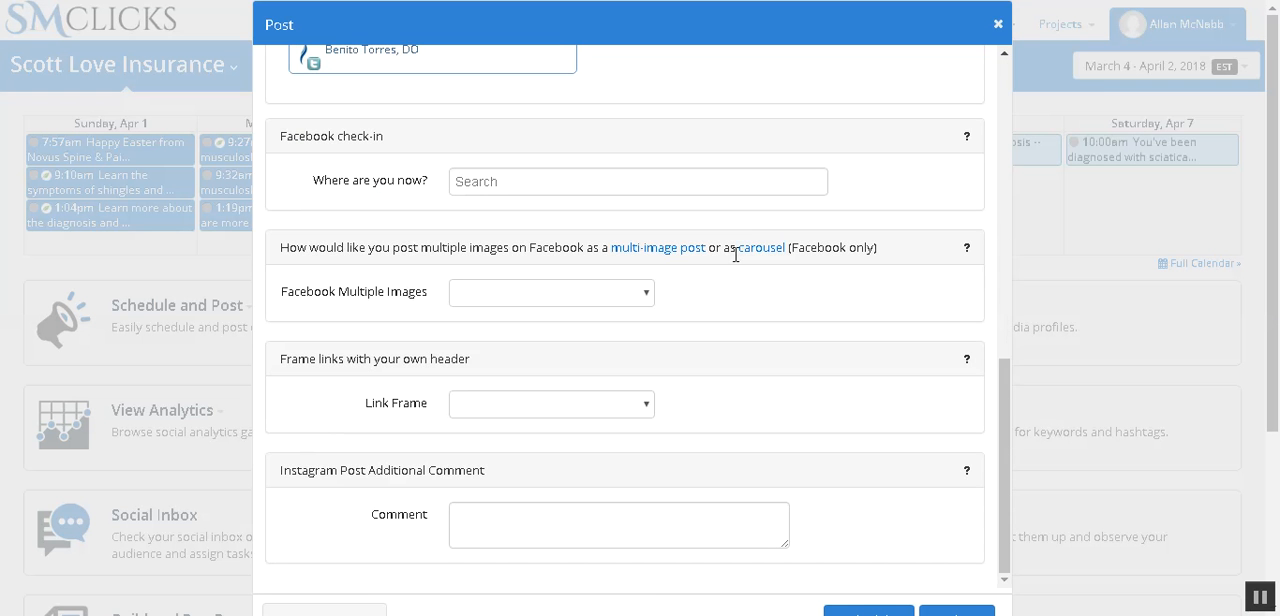
scroll(749, 268, "up", 8)
scroll(757, 263, "down", 4)
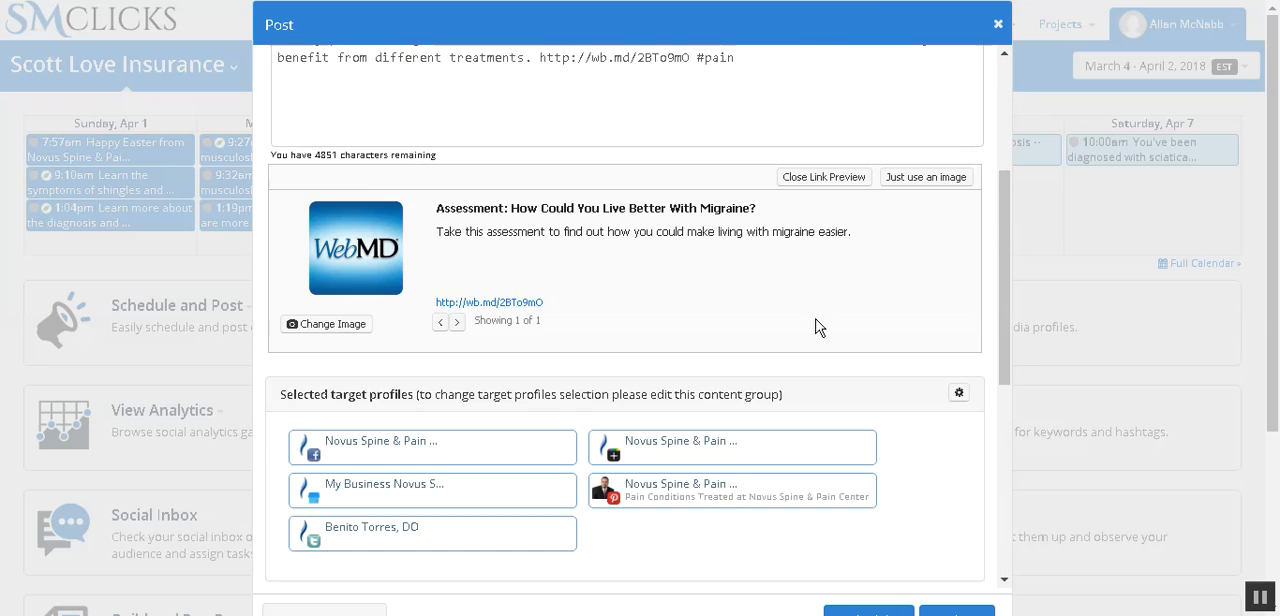
scroll(815, 327, "down", 10)
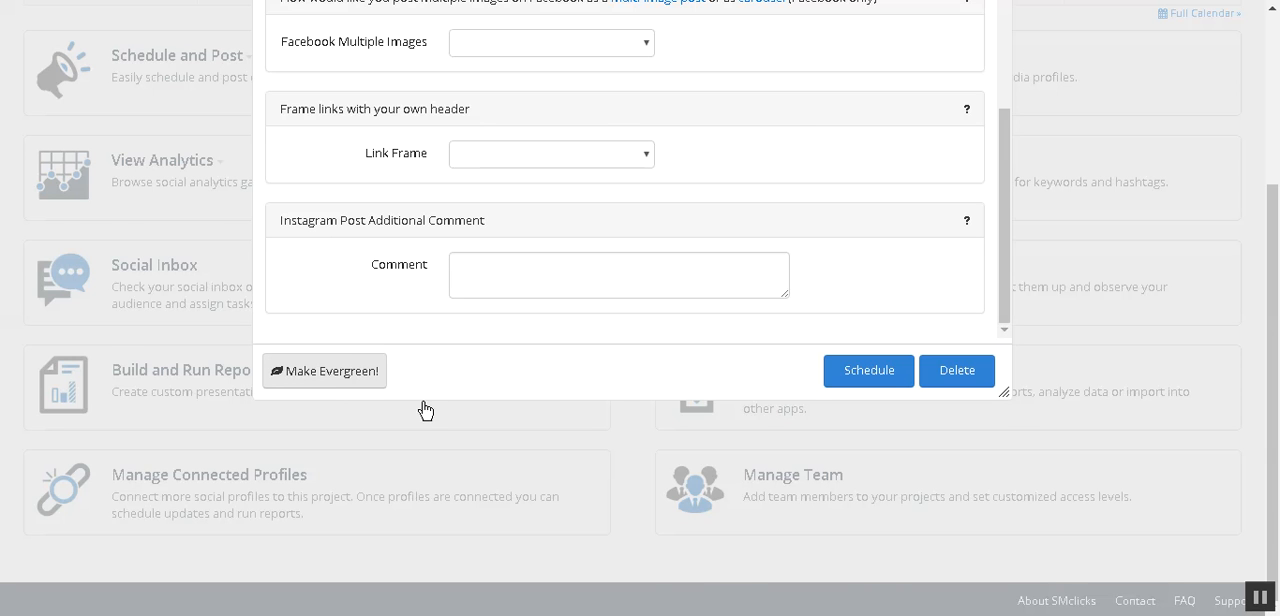
scroll(700, 363, "up", 10)
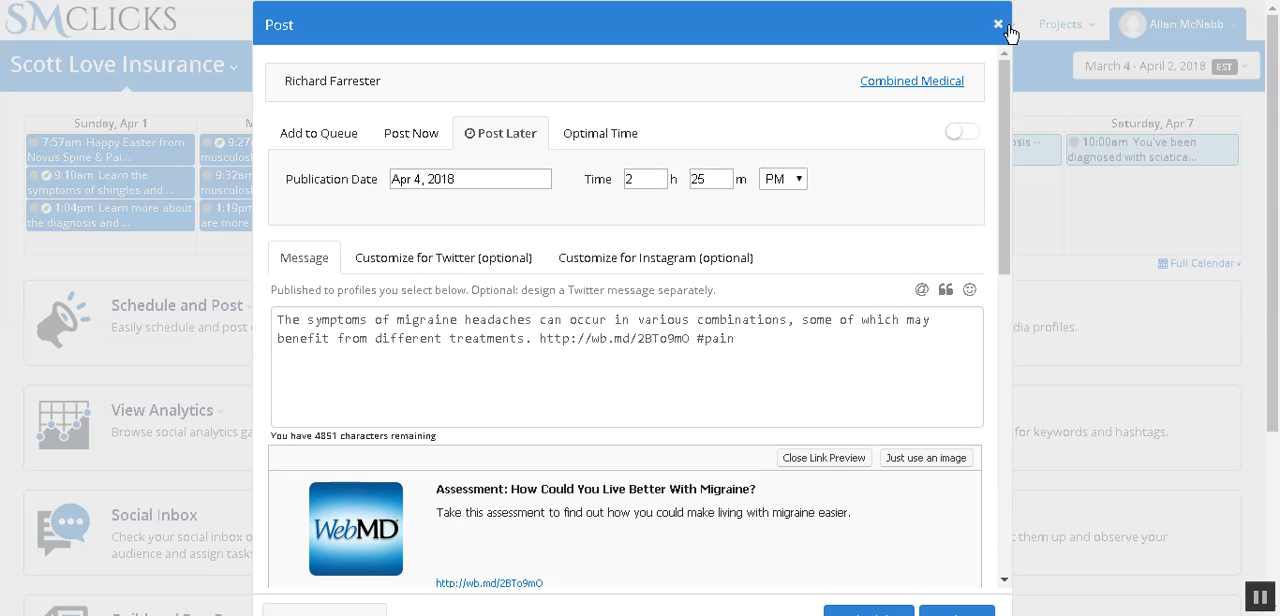
left_click(1003, 24)
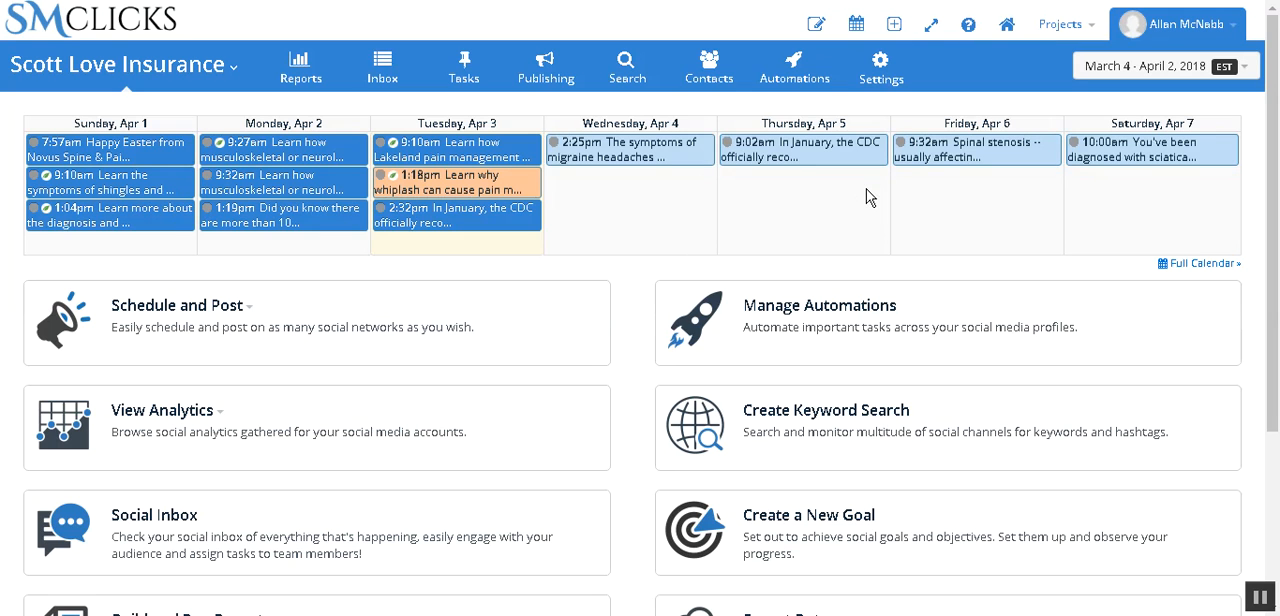
Step: View the Holidays content group and the project's posting schedule
left_click(577, 84)
left_click(564, 444)
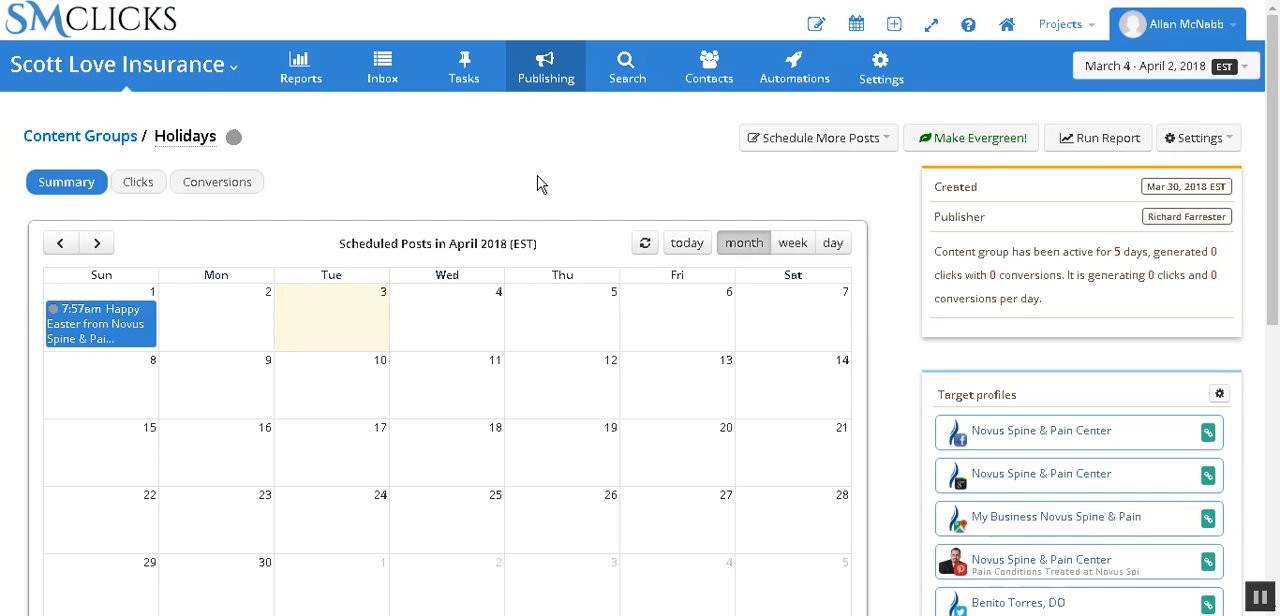
left_click(549, 88)
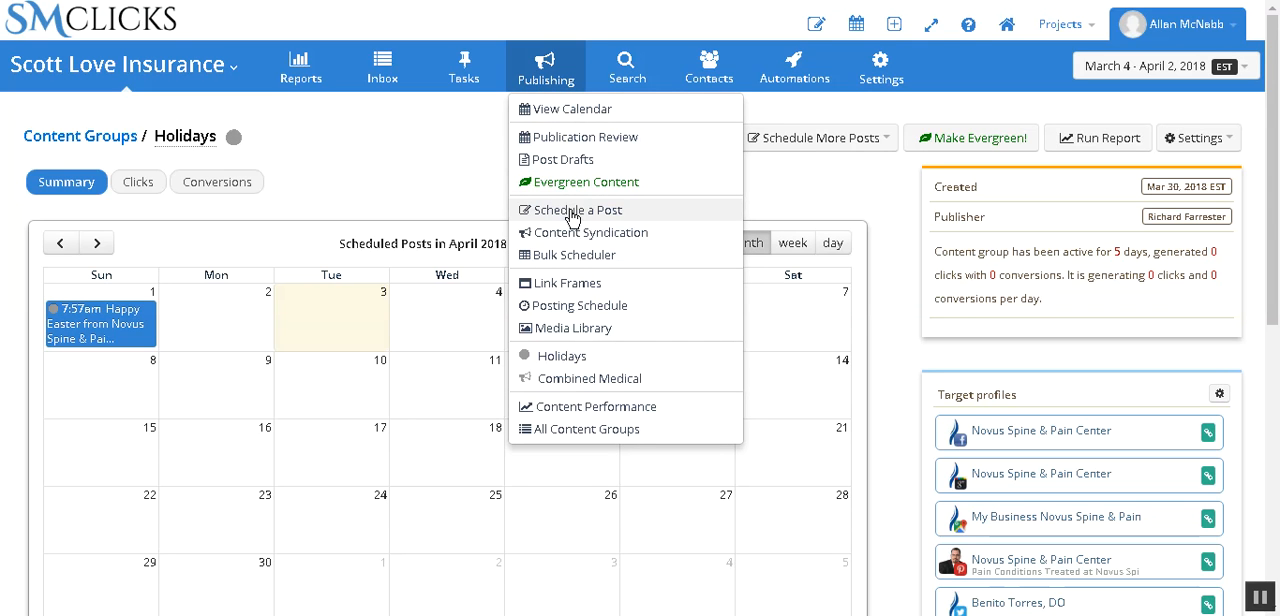
left_click(578, 305)
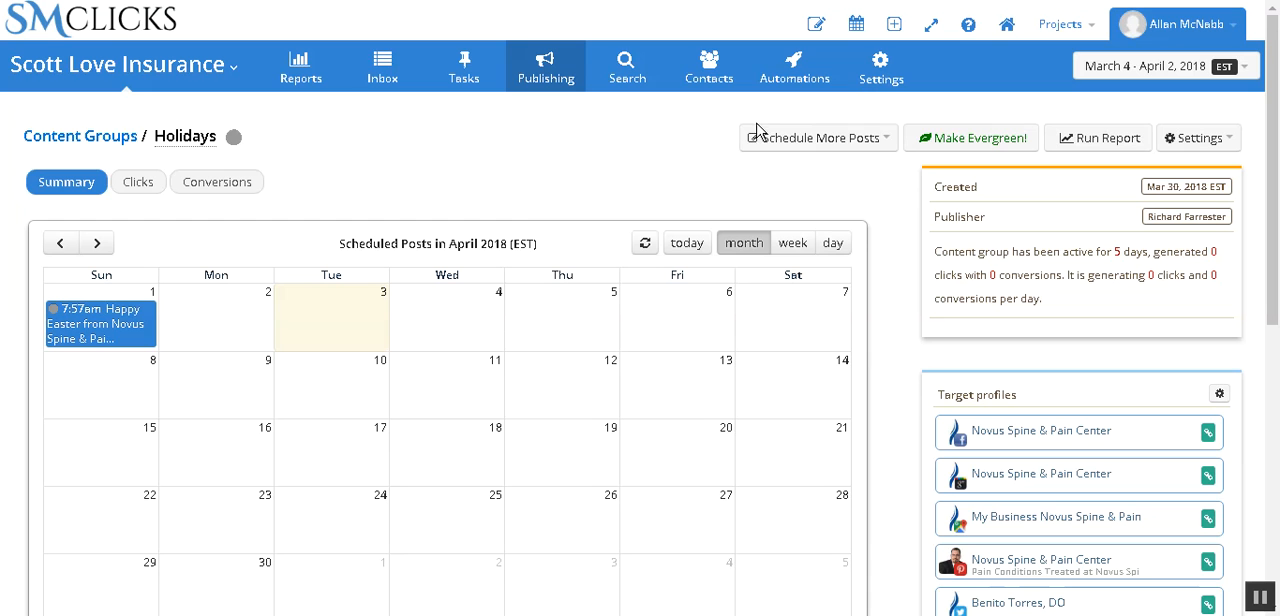
Step: Open the Evergreen Content page and look through the list of evergreen posts
left_click(557, 92)
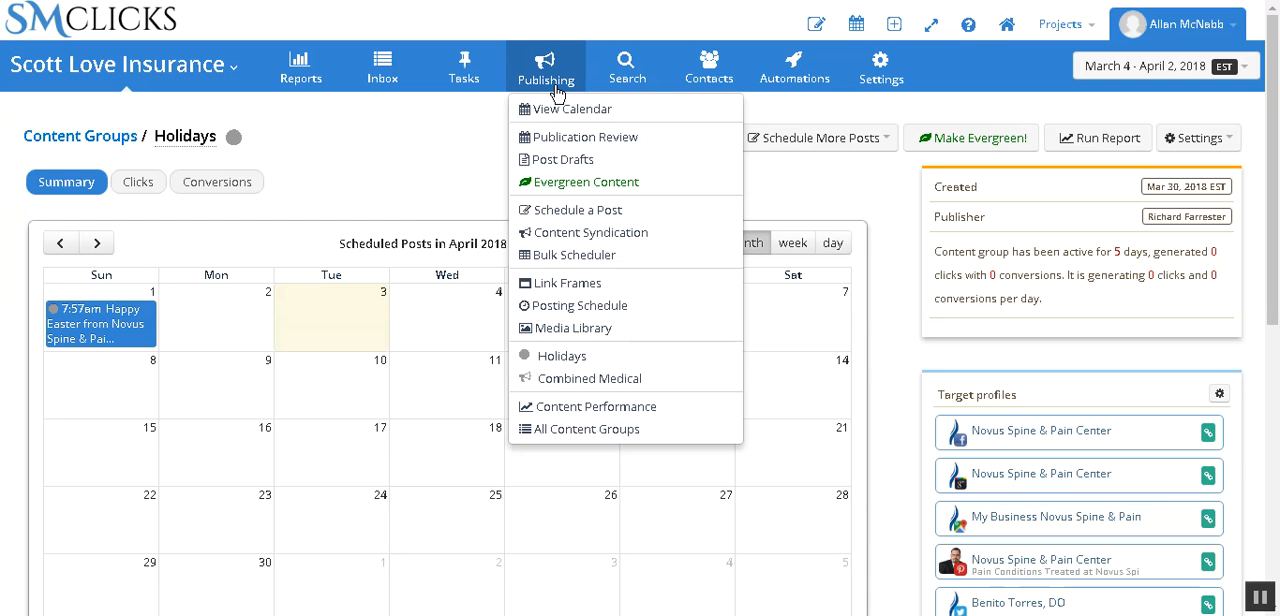
left_click(576, 180)
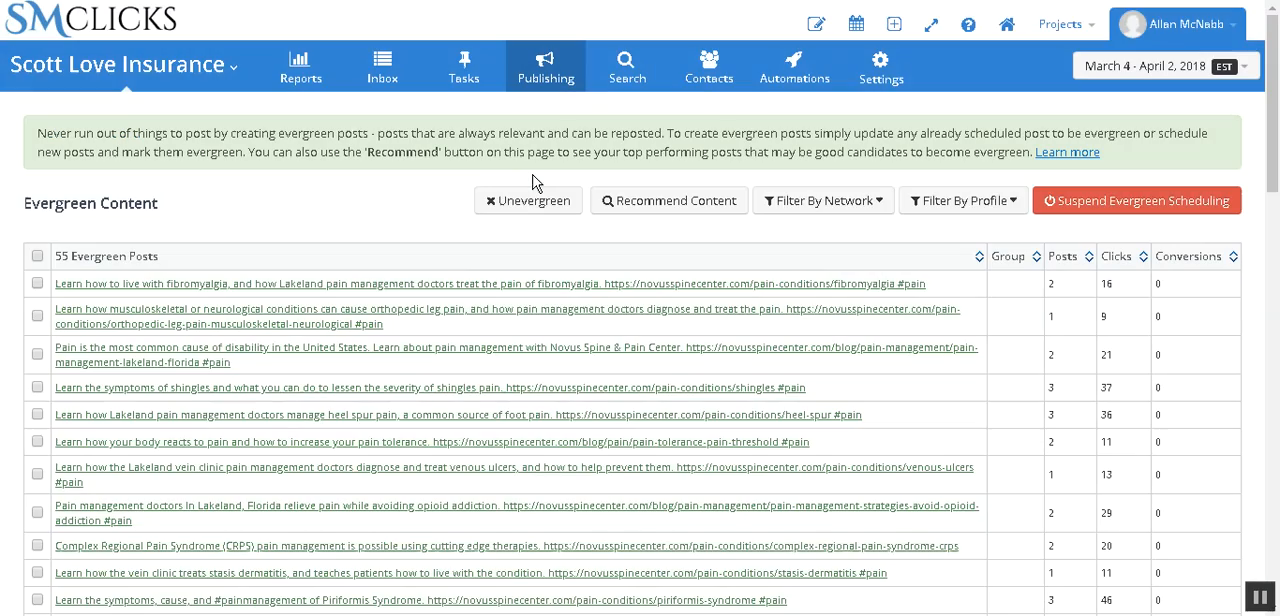
scroll(428, 289, "down", 10)
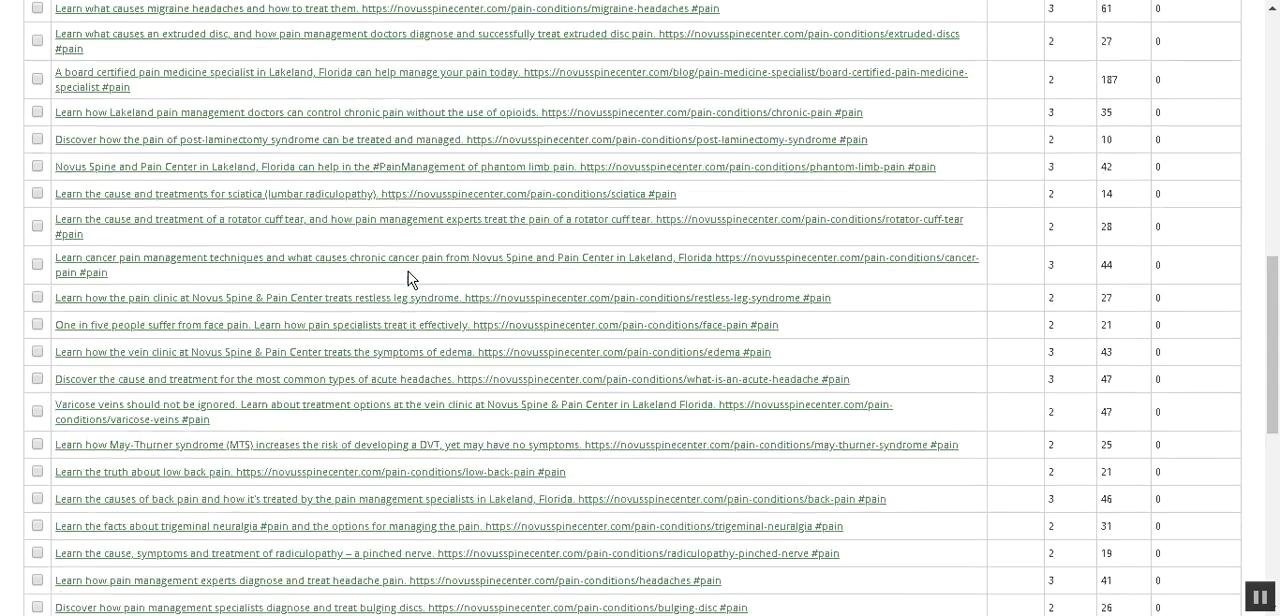
scroll(425, 265, "up", 8)
scroll(425, 265, "up", 2)
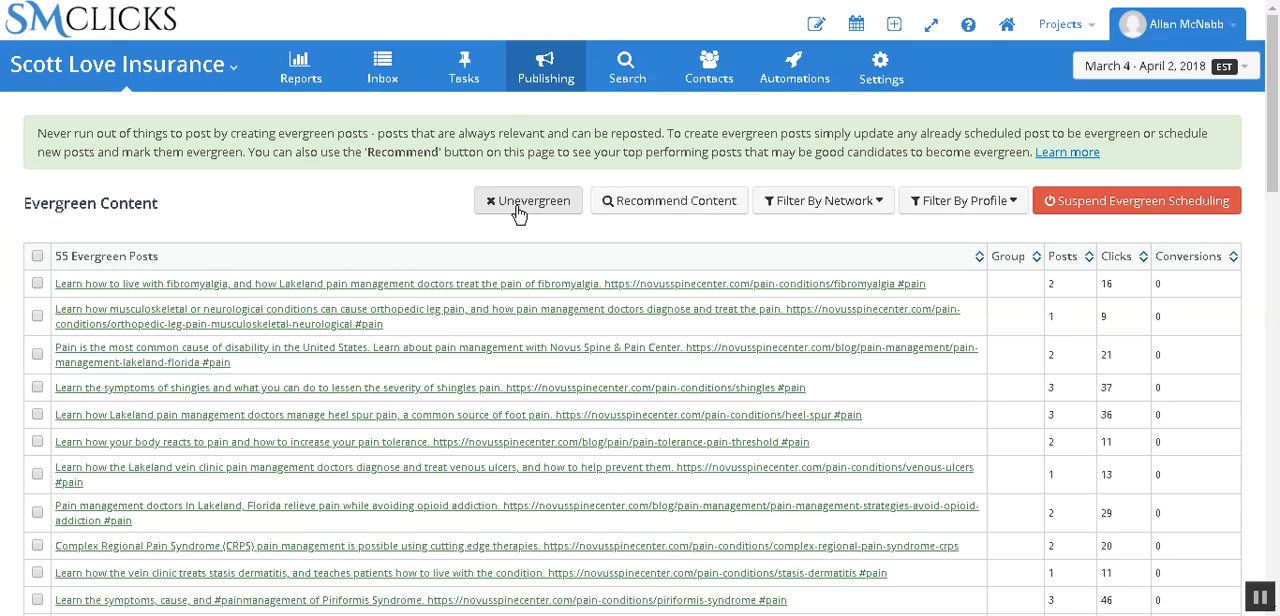
Step: Check the recommended evergreen posts, and sort the evergreen list by clicks from highest to lowest
left_click(689, 204)
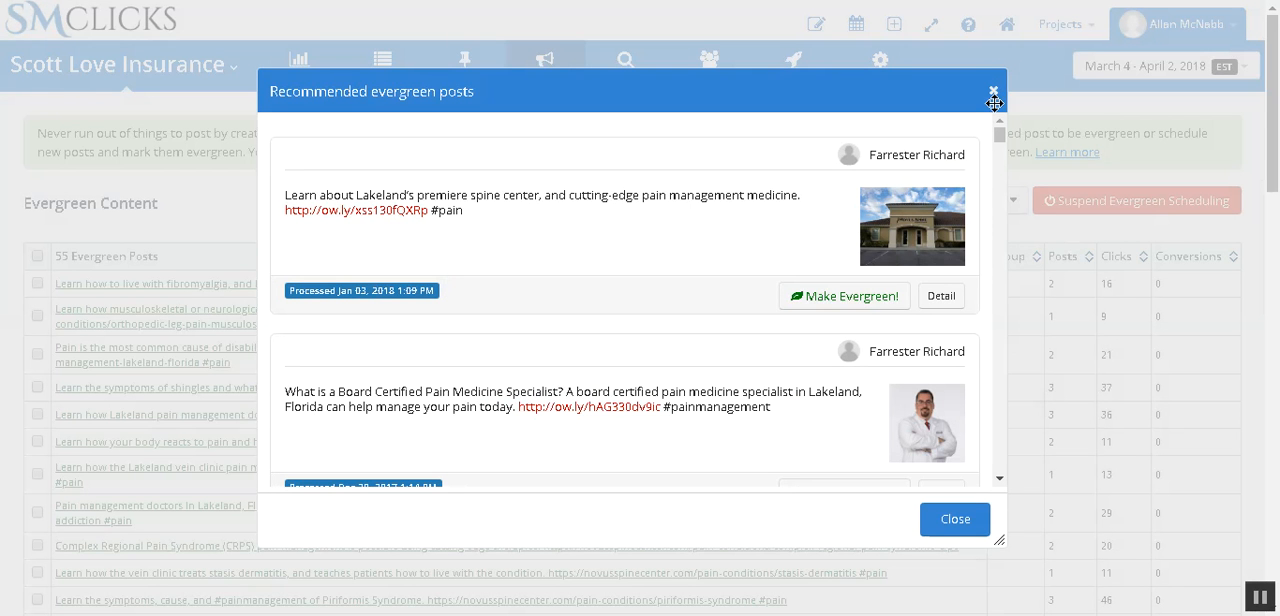
left_click(994, 93)
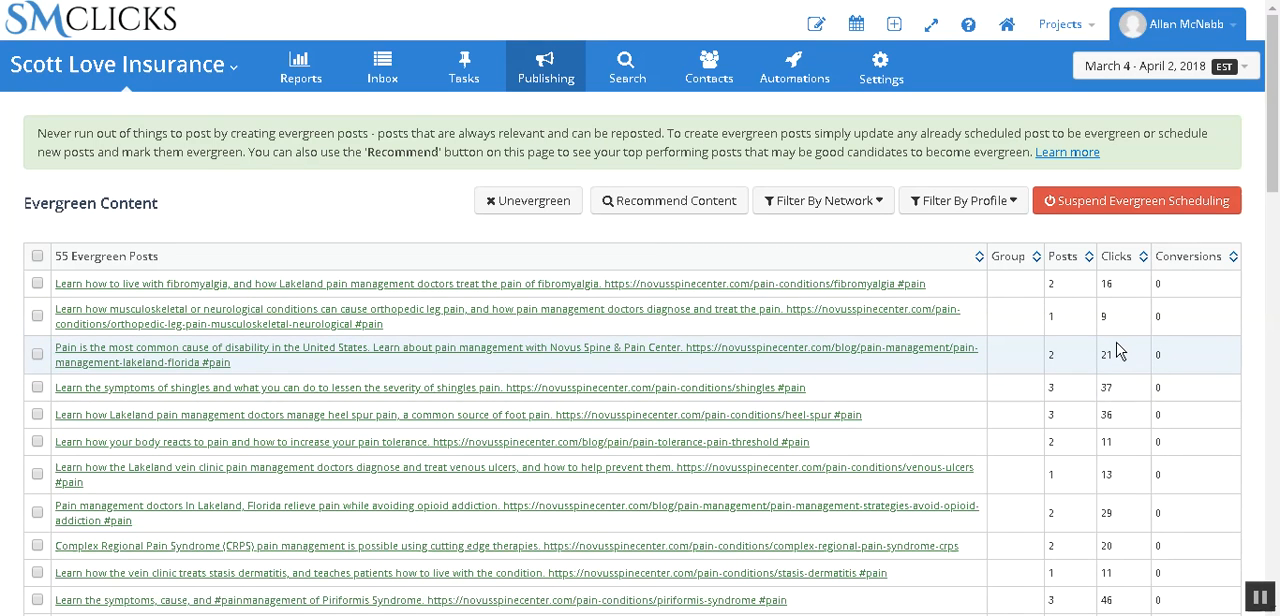
left_click(1116, 257)
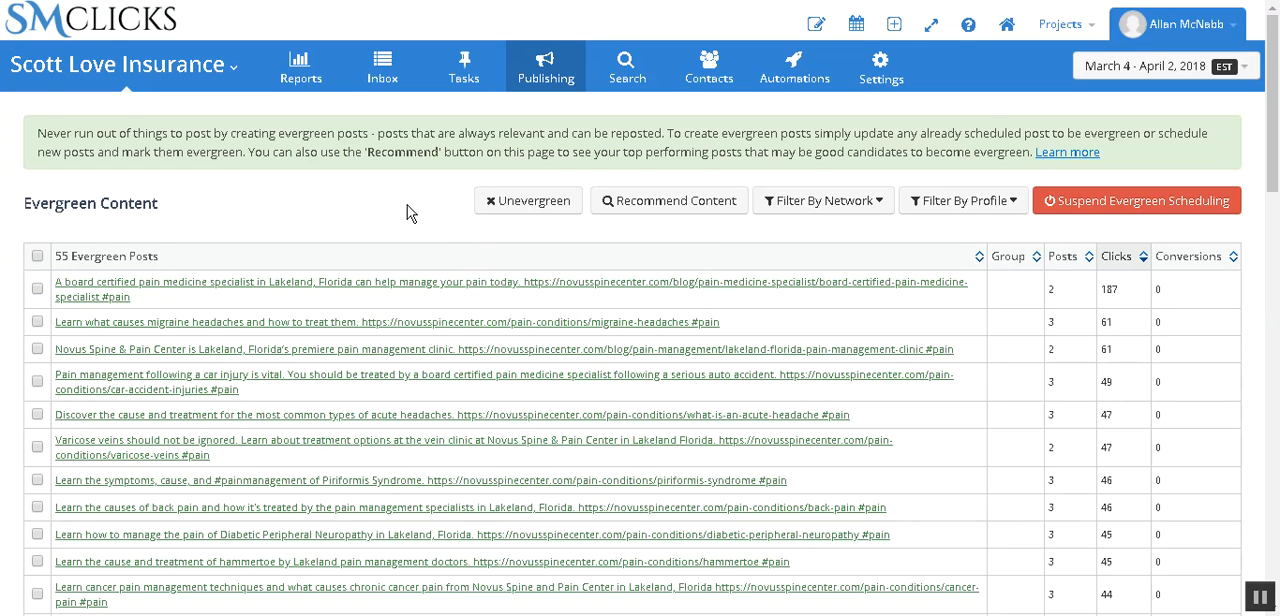
Step: Open the posting schedule from the Evergreen Content page
left_click(556, 82)
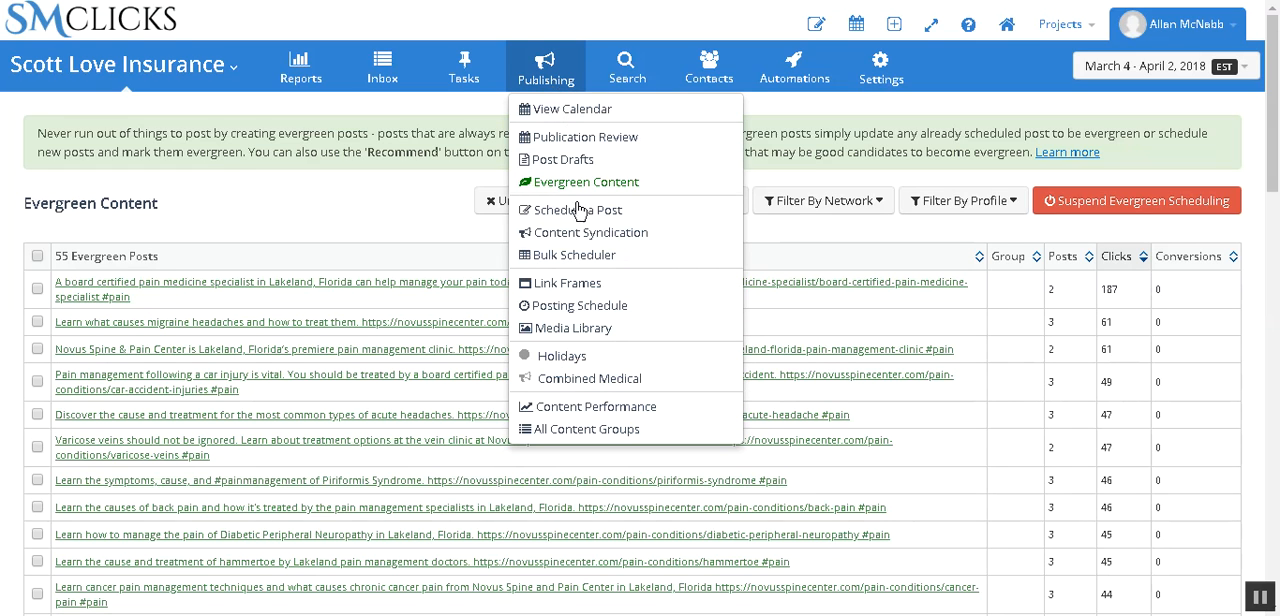
left_click(579, 308)
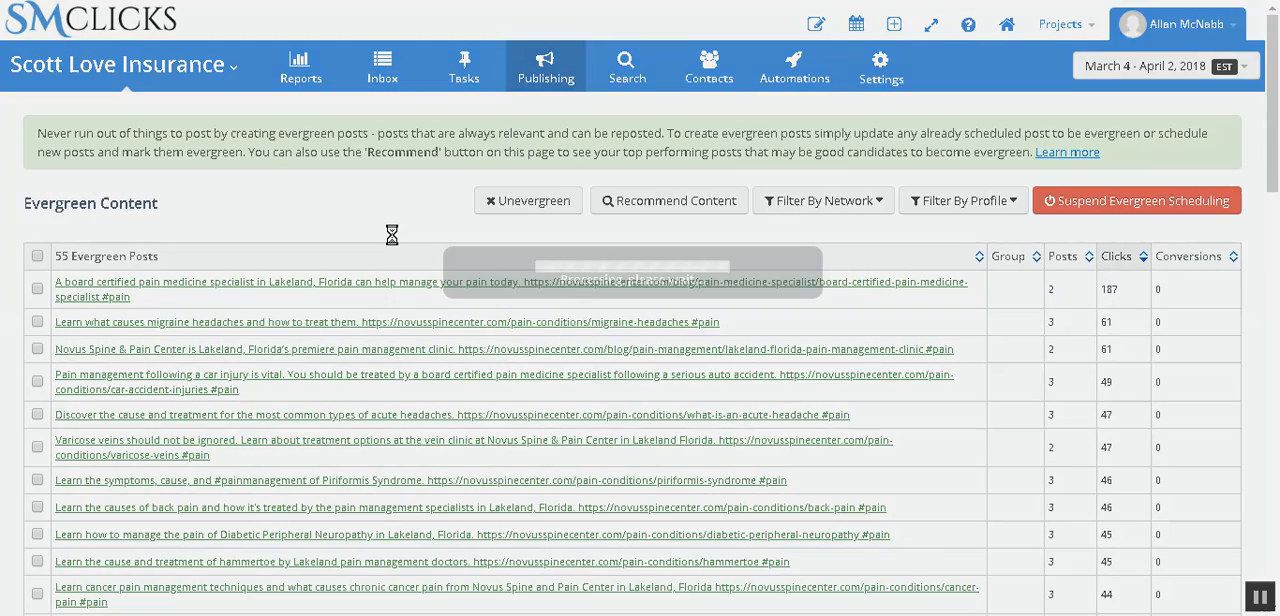